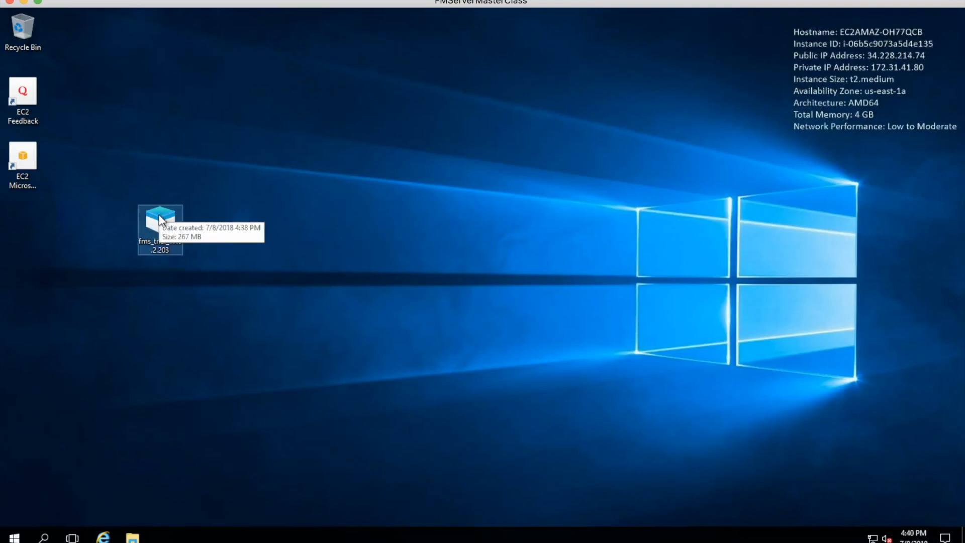
Run the fms_trial_17.0.2.203 installer from the desktop, allow it to run, and choose English as the installation language.
double_click(159, 221)
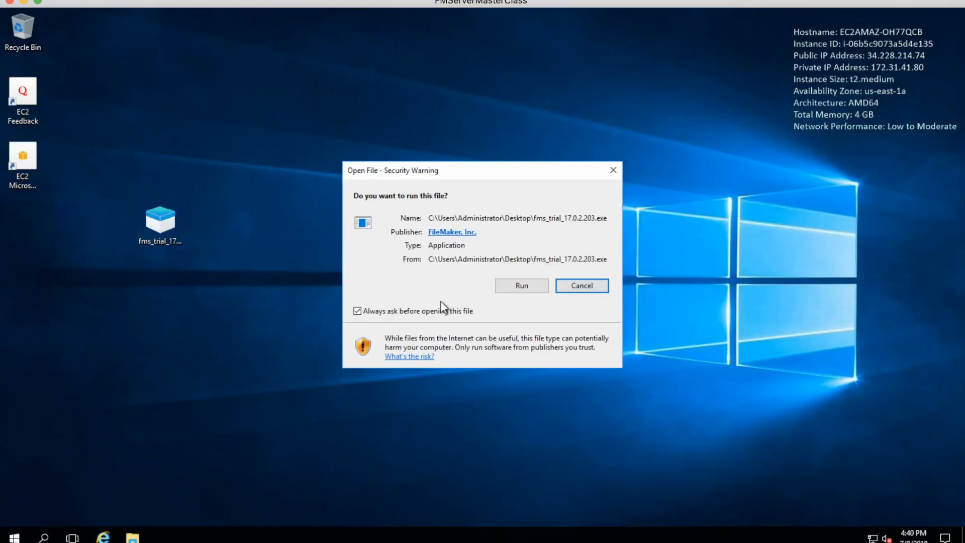
click(528, 286)
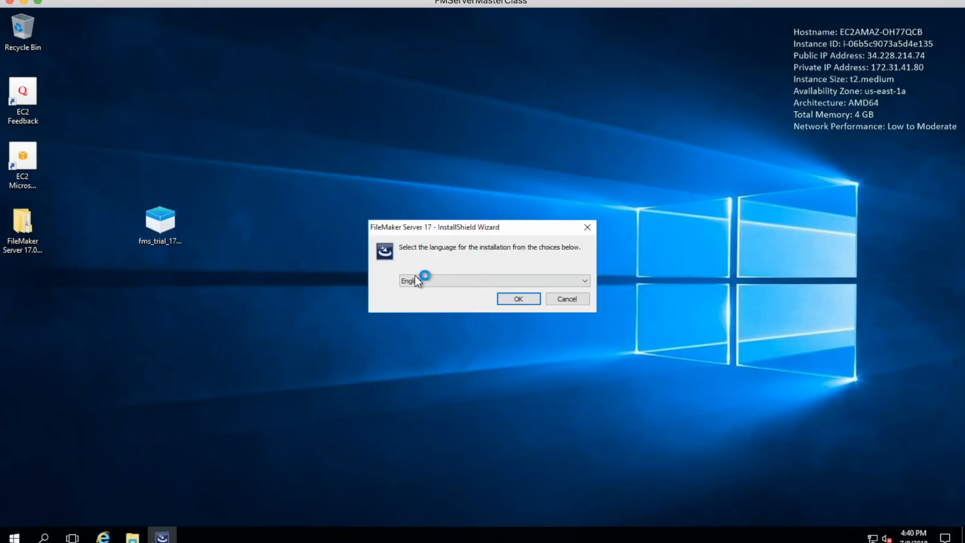
click(526, 302)
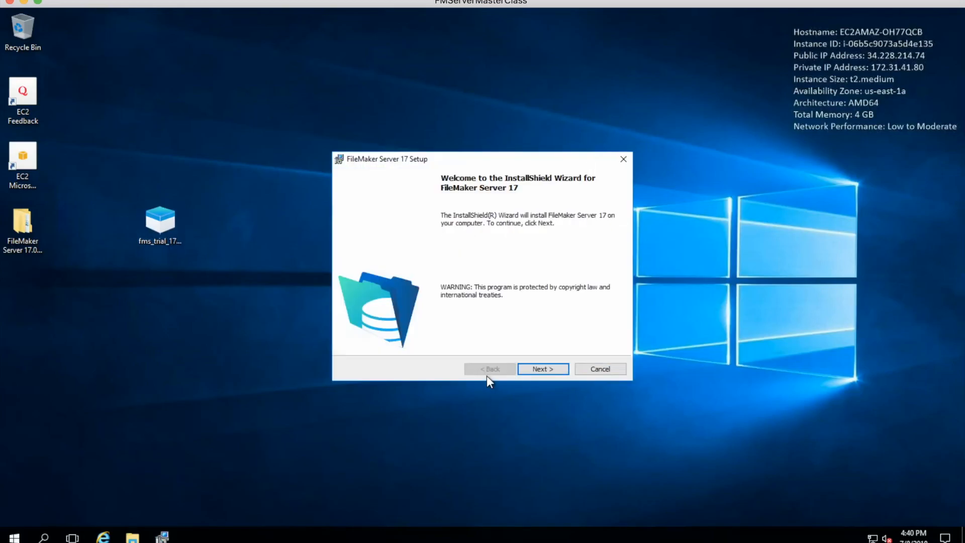
Pass the welcome page, skim the Read Me to its end, and accept the FileMaker Server license agreement.
click(544, 372)
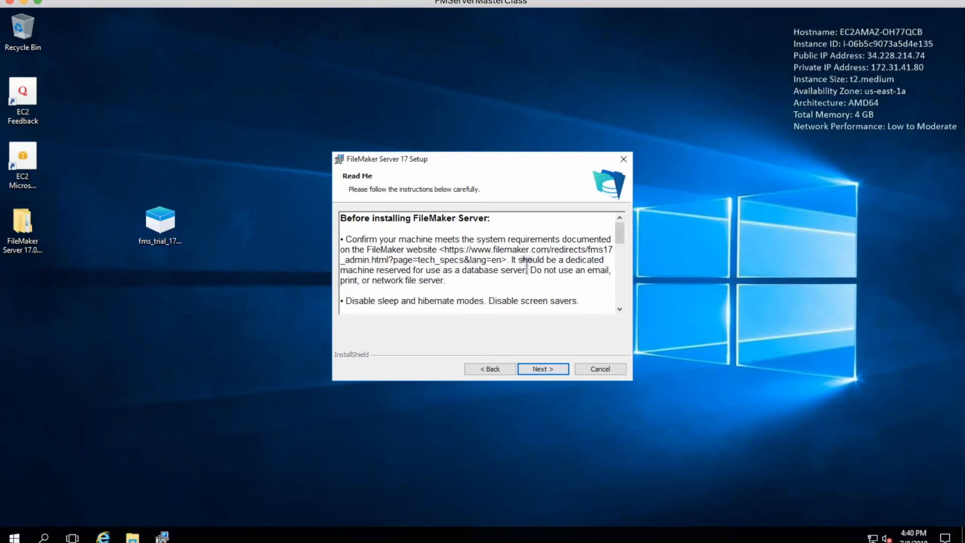
drag(621, 233, 619, 294)
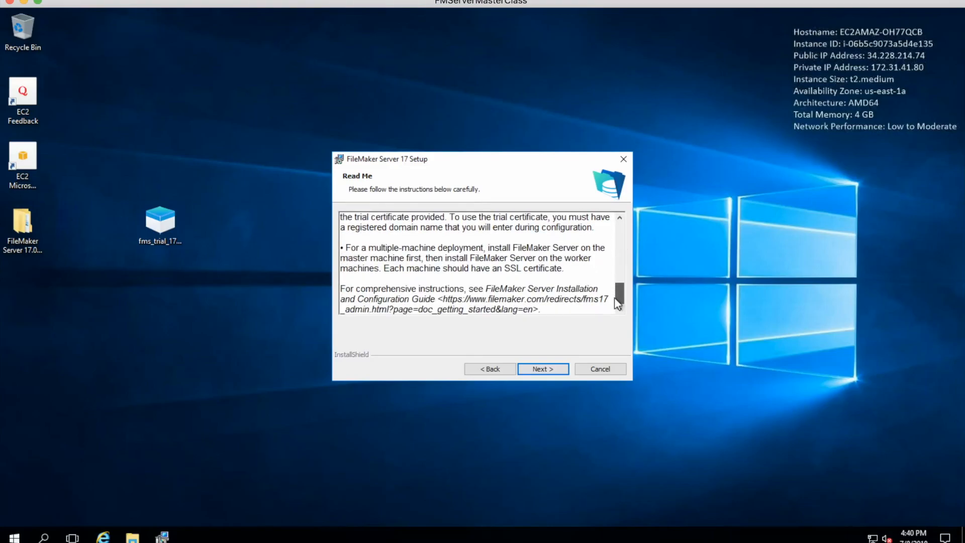
click(541, 370)
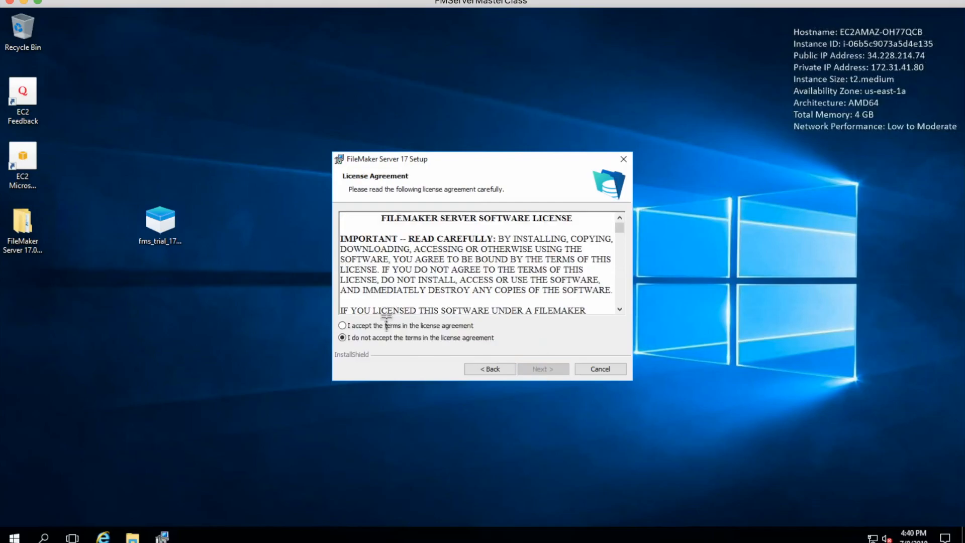
click(342, 325)
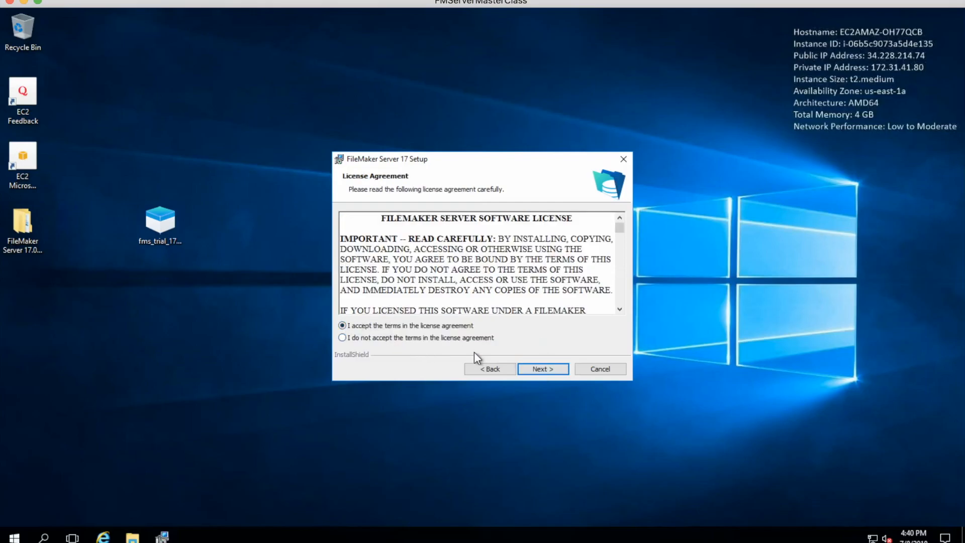
click(540, 370)
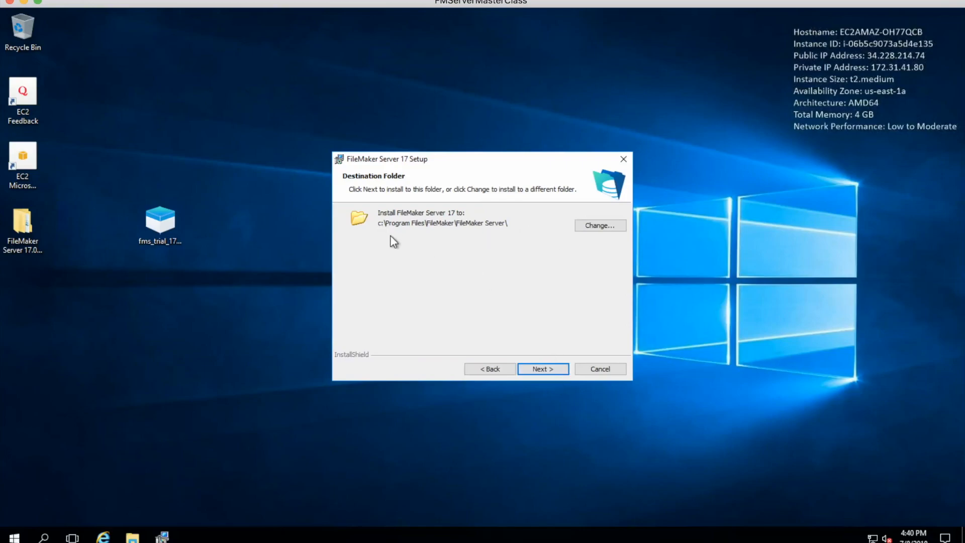
Keep the default destination folder, deploy as FileMaker Server master, and run the server under the Local System account.
click(538, 369)
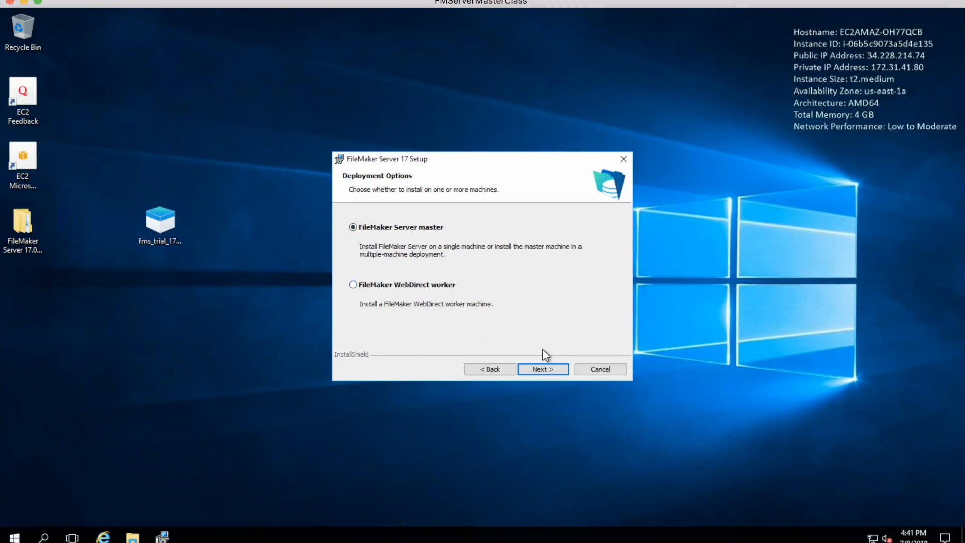
click(550, 367)
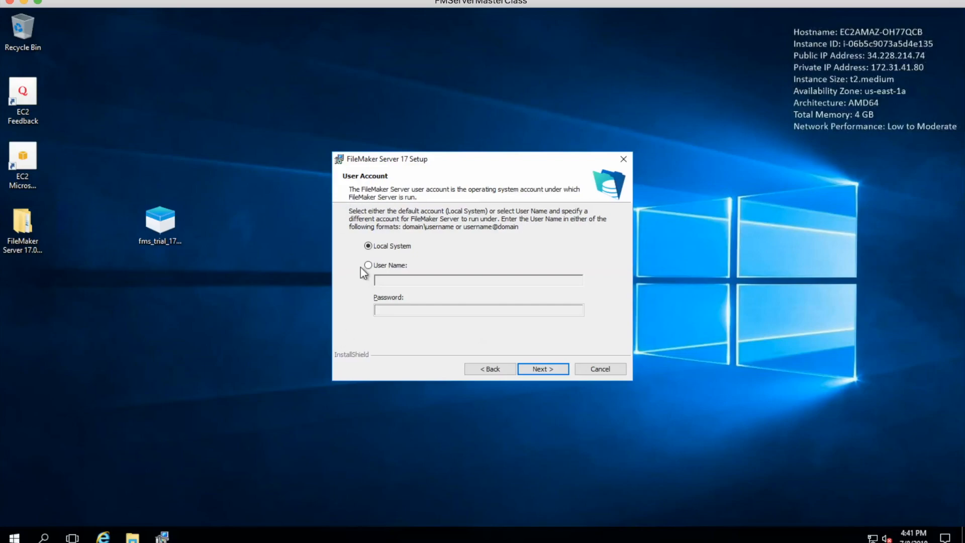
click(559, 369)
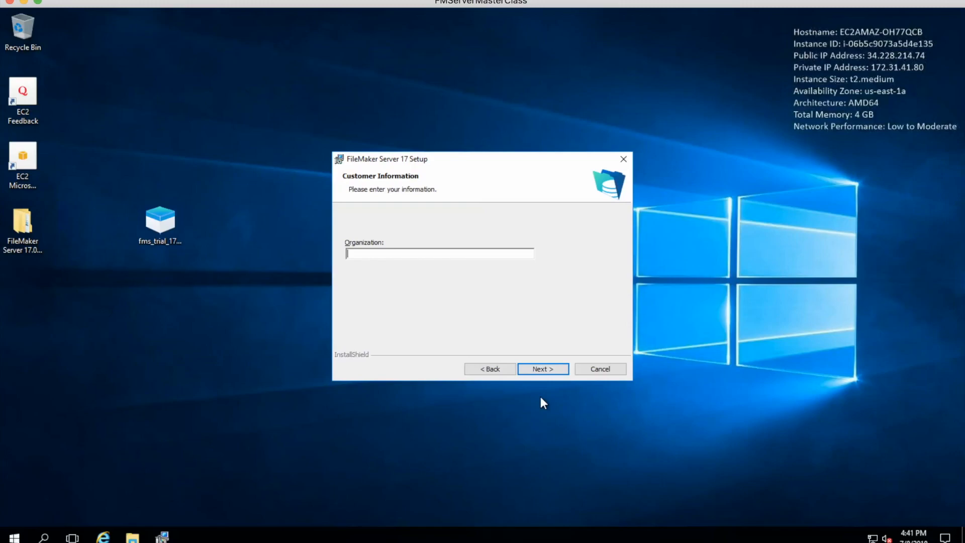
Enter "FM Master Class" as the organization in the customer information and continue.
click(418, 258)
text(FM Master Class)
click(547, 372)
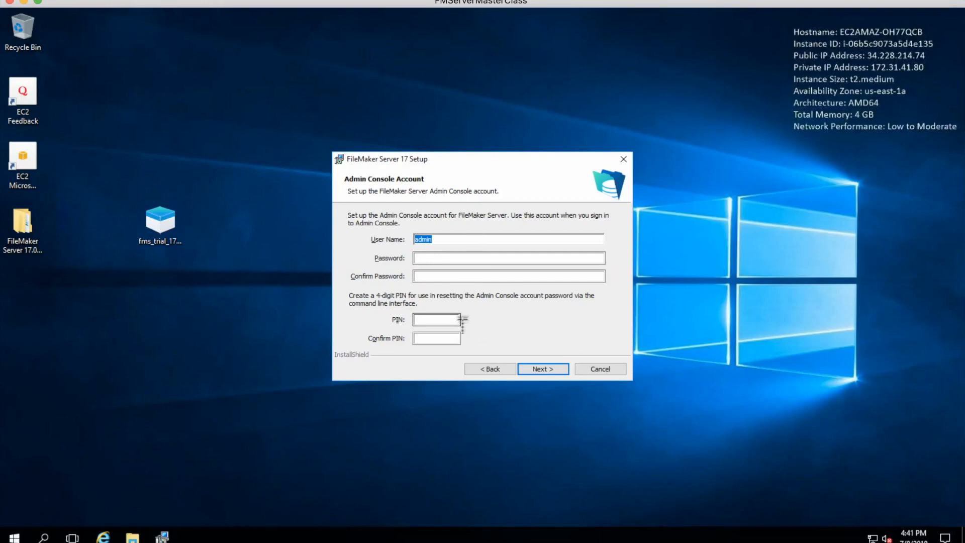
Set up the Admin Console account with user name admin, entering and confirming its password and 4-digit reset PIN.
click(466, 258)
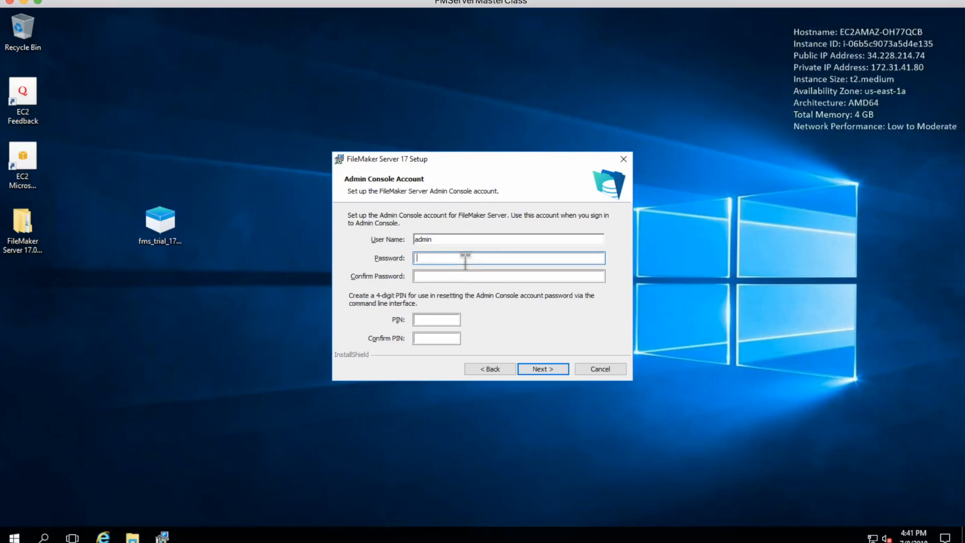
text(*********)
key(Tab)
text(*********)
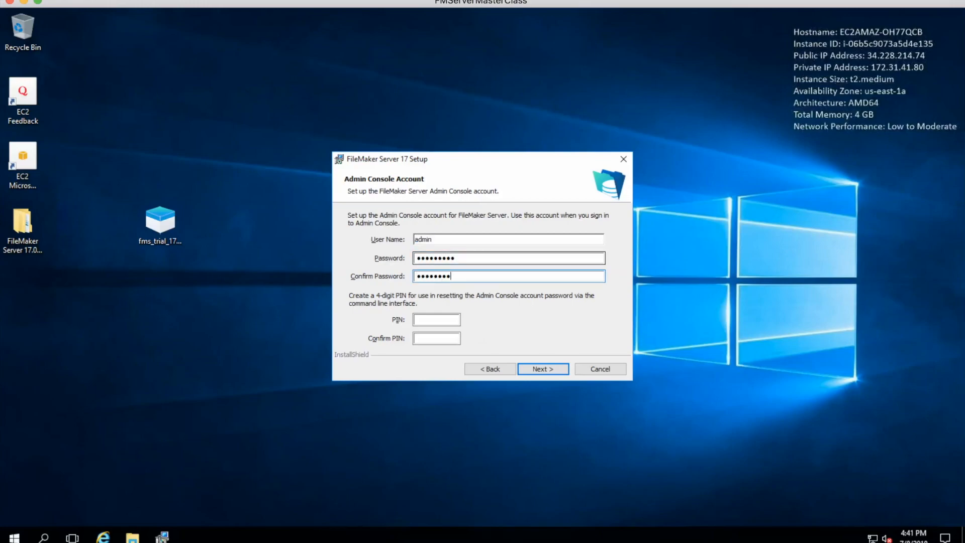
click(445, 322)
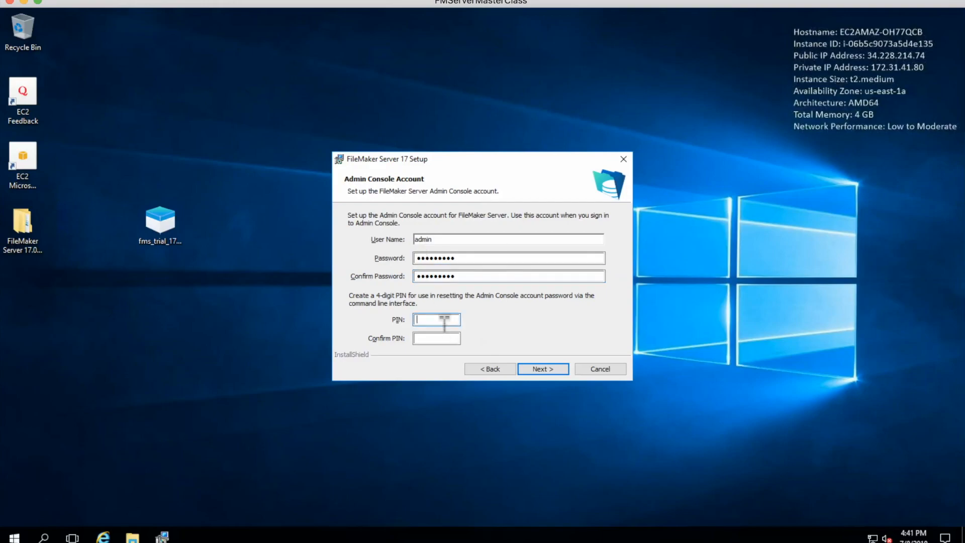
text(****)
key(Tab)
text(****)
click(529, 371)
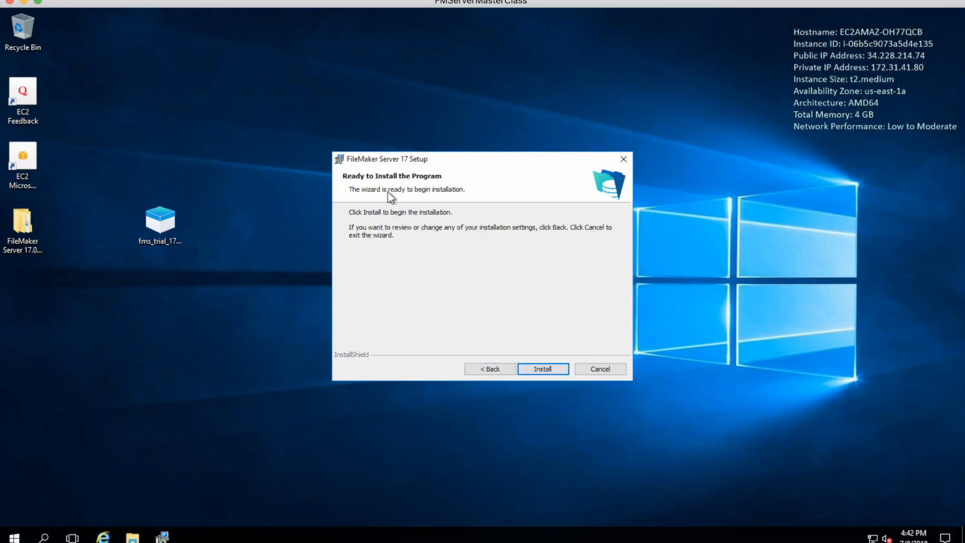
Start the FileMaker Server 17 installation and agree to install the optional Bonjour for Windows 3.0.0 (x64).
click(558, 371)
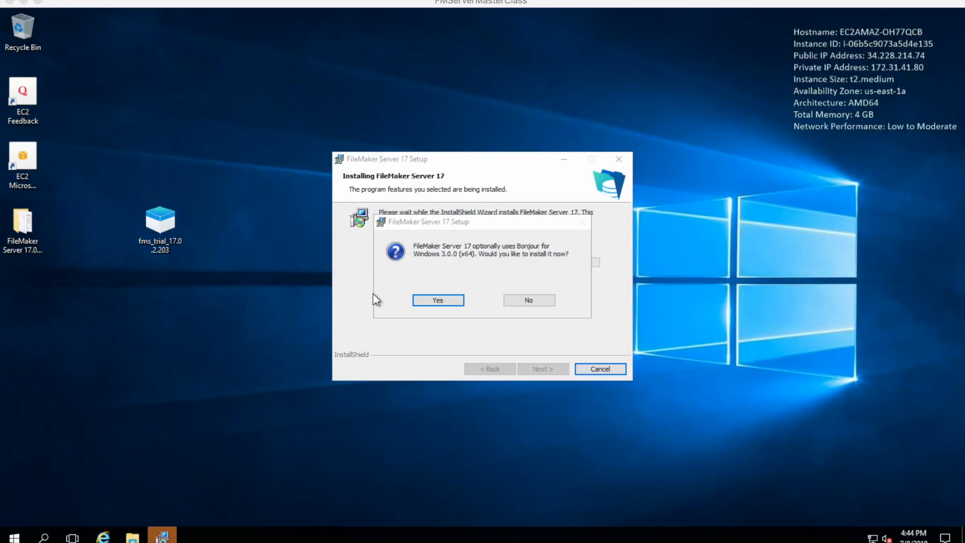
click(518, 268)
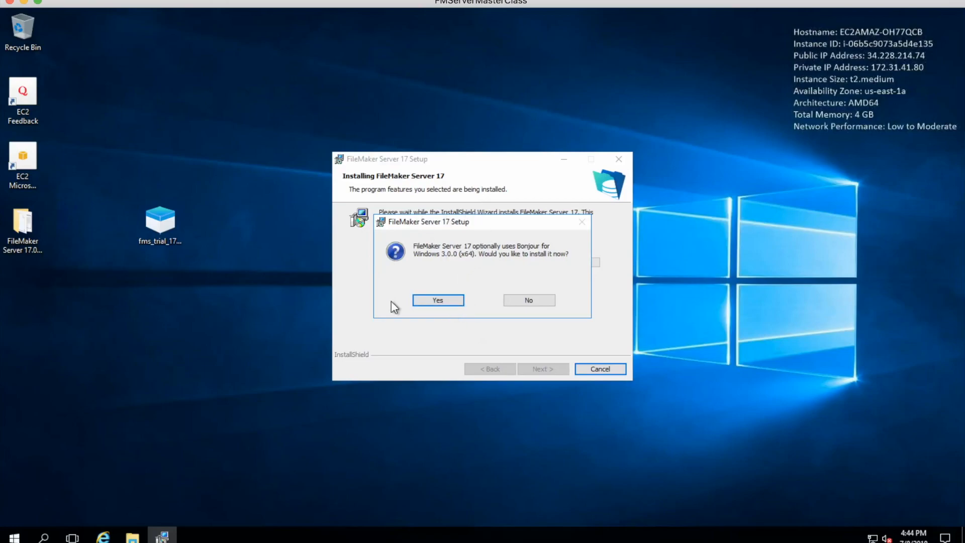
click(453, 300)
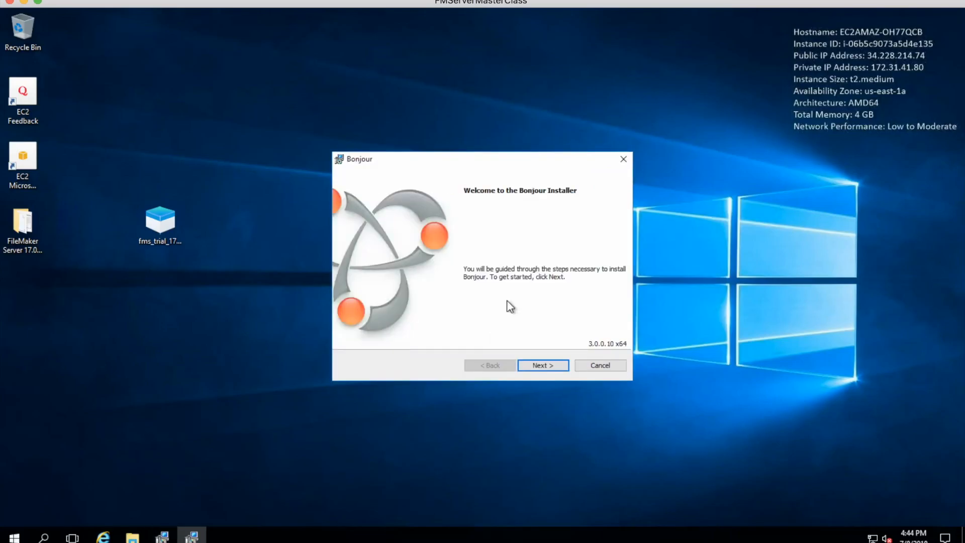
Accept the Bonjour license agreement, install Bonjour, and close its installer.
click(538, 366)
click(384, 334)
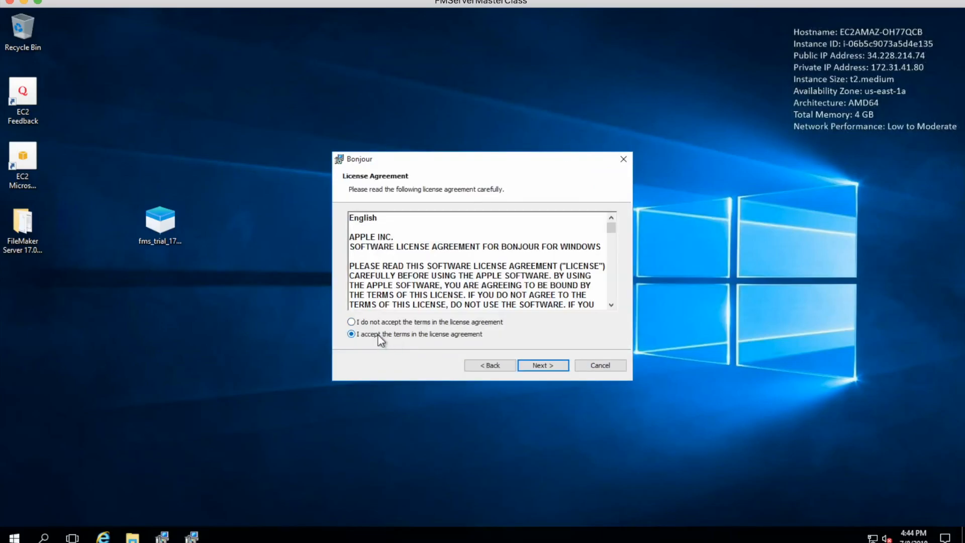
click(542, 366)
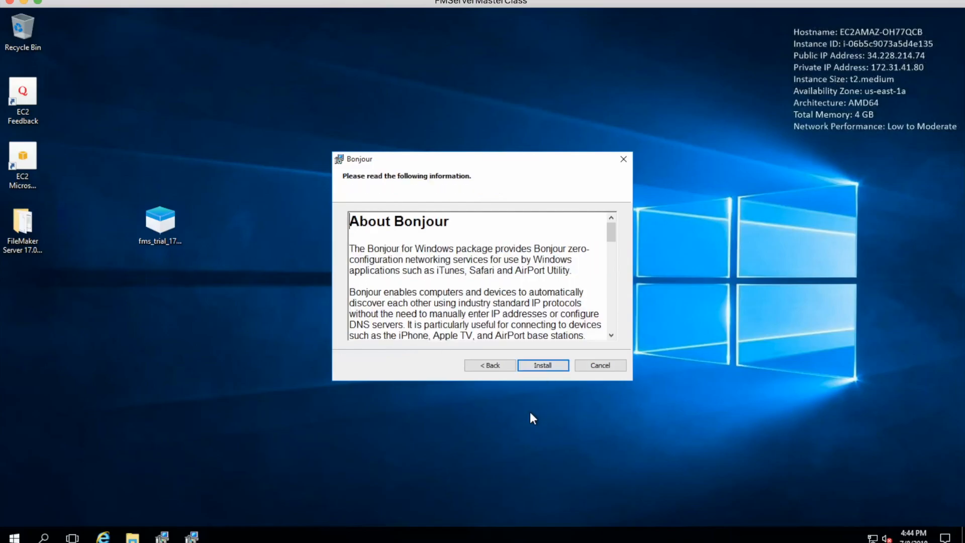
click(542, 365)
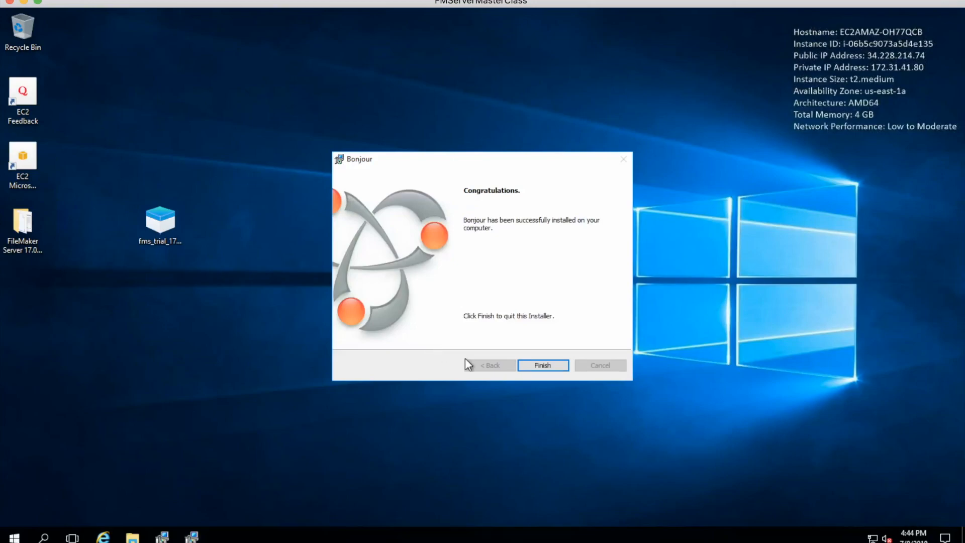
click(538, 365)
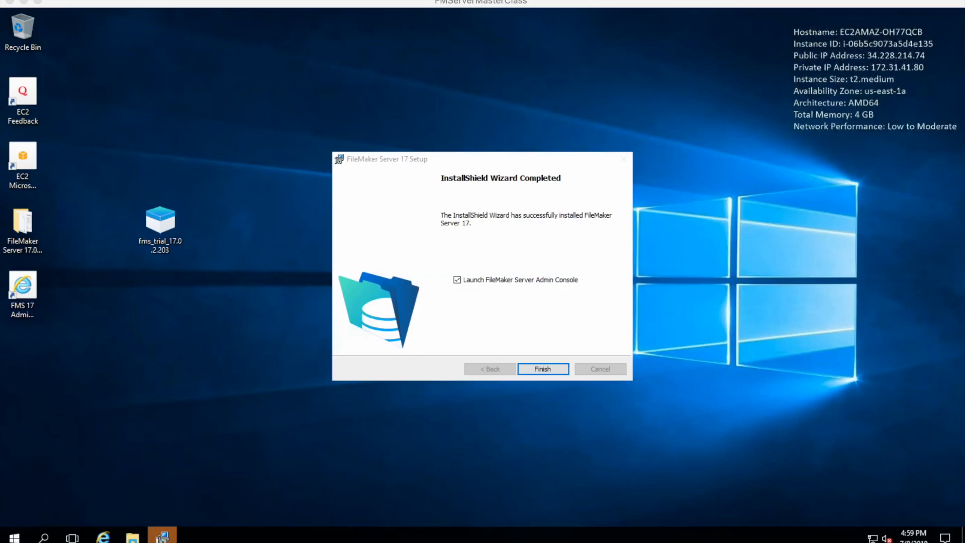
Finish the FileMaker Server setup with the option to launch the Admin Console enabled.
click(27, 289)
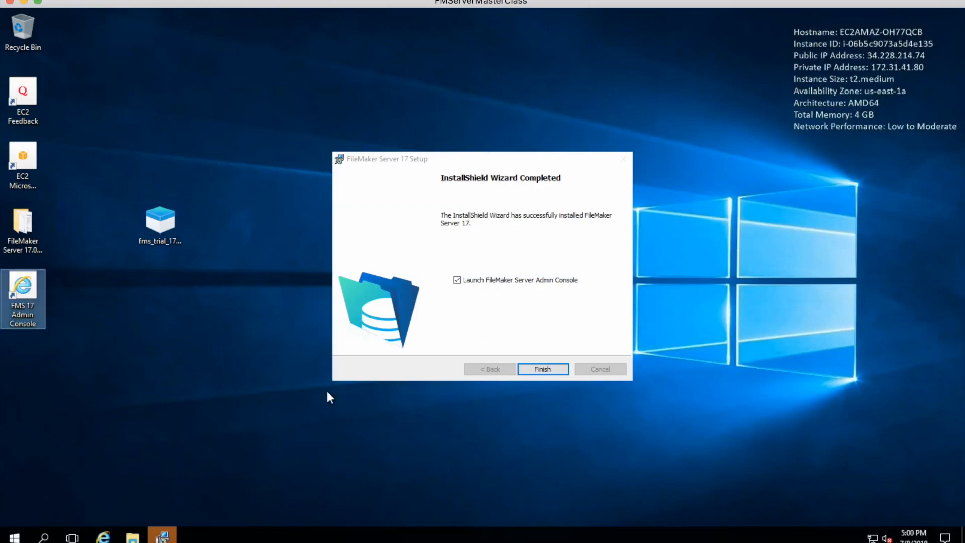
click(550, 373)
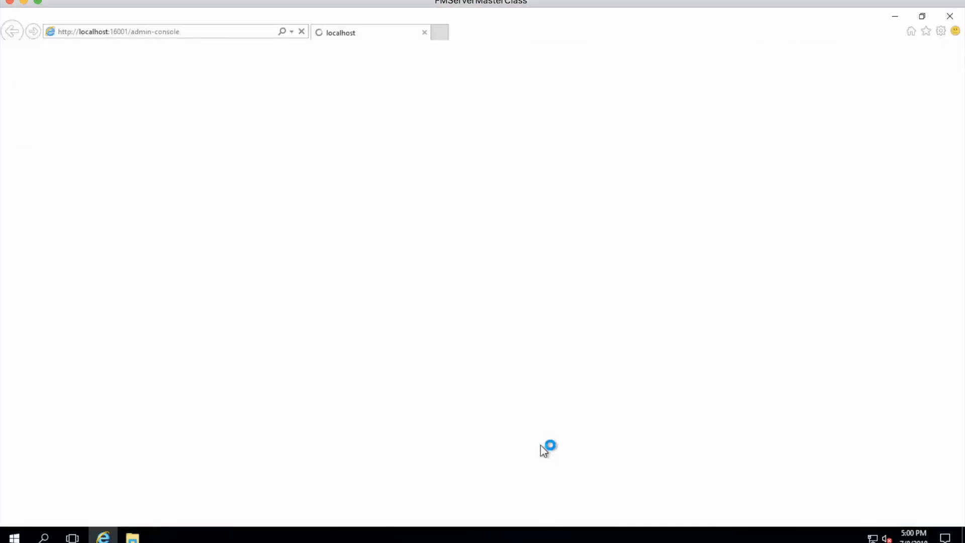